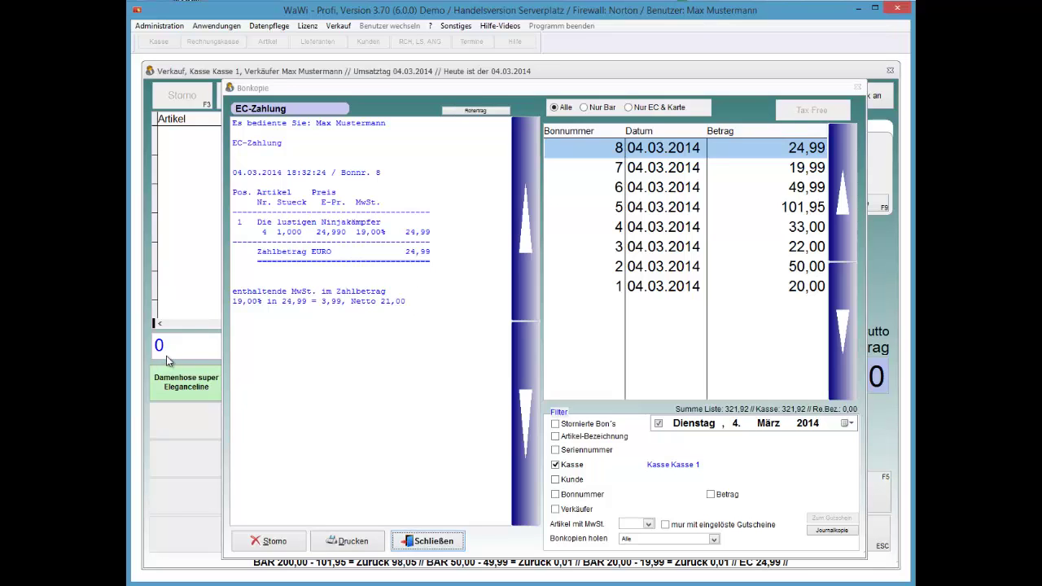
Step: Close the receipt copies and open the system settings at the Leistungsmerkmale of the Kasse in the Verkauf section
{"action": "left_click", "coordinate": [427, 540]}
{"action": "key", "text": "alt+a"}
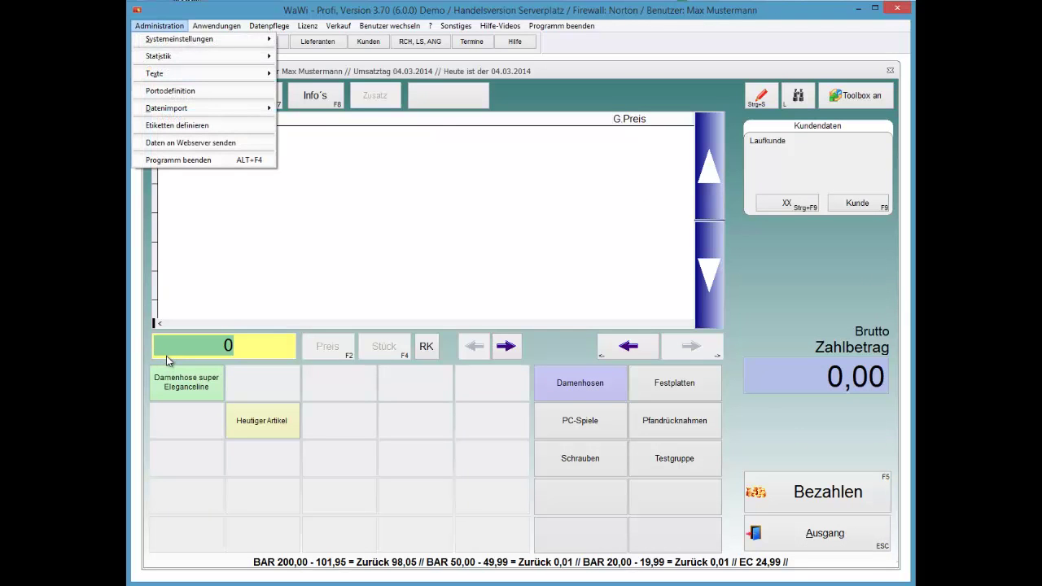
{"action": "key", "text": "Down"}
{"action": "key", "text": "Right"}
{"action": "key", "text": "Return"}
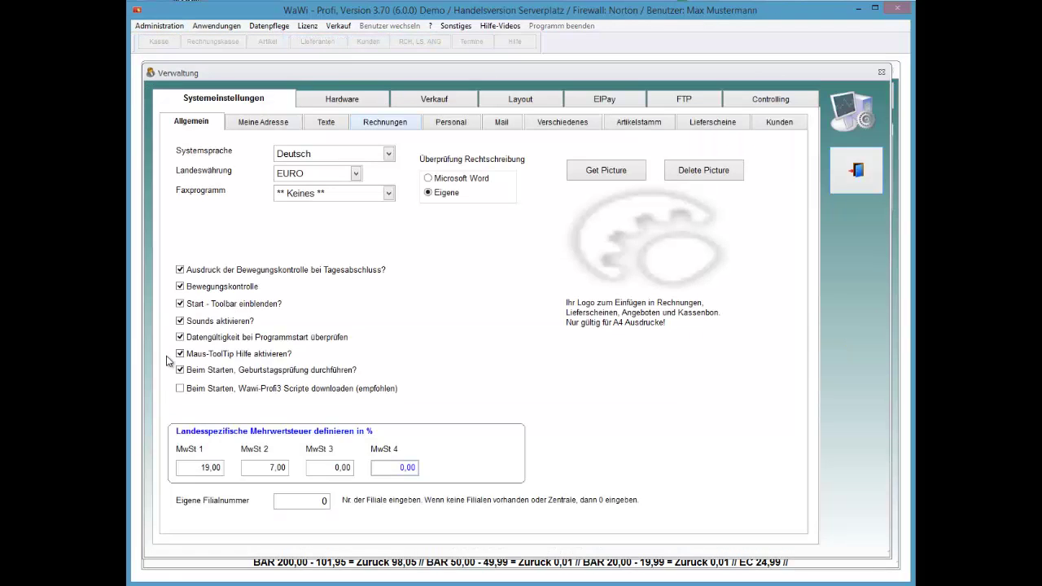
{"action": "key", "text": "ctrl+Tab"}
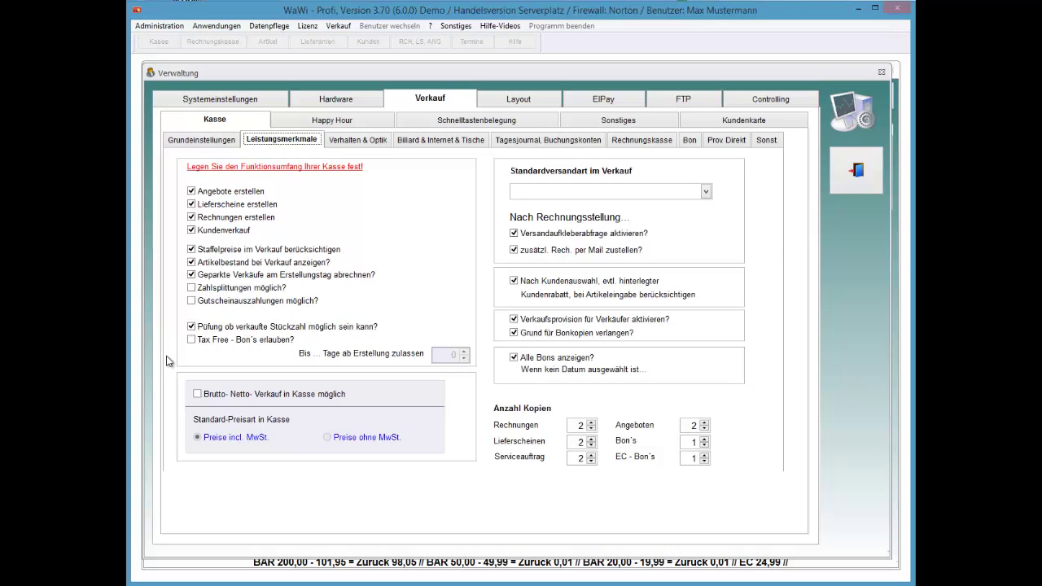
Step: Allow Tax Free receipts up to 60 days after creation and close the system settings
{"action": "key", "text": "Tab"}
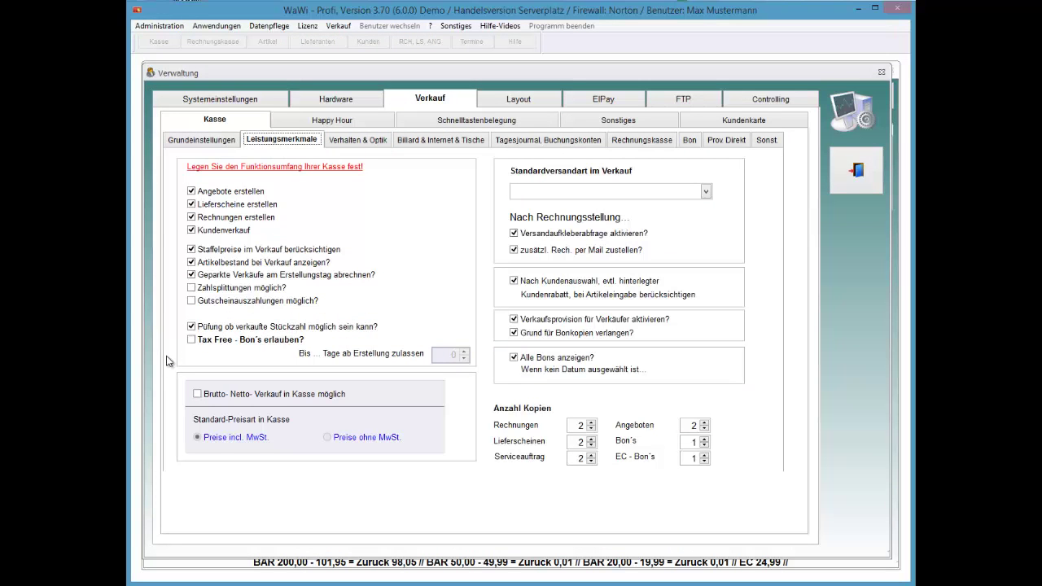
{"action": "key", "text": "space"}
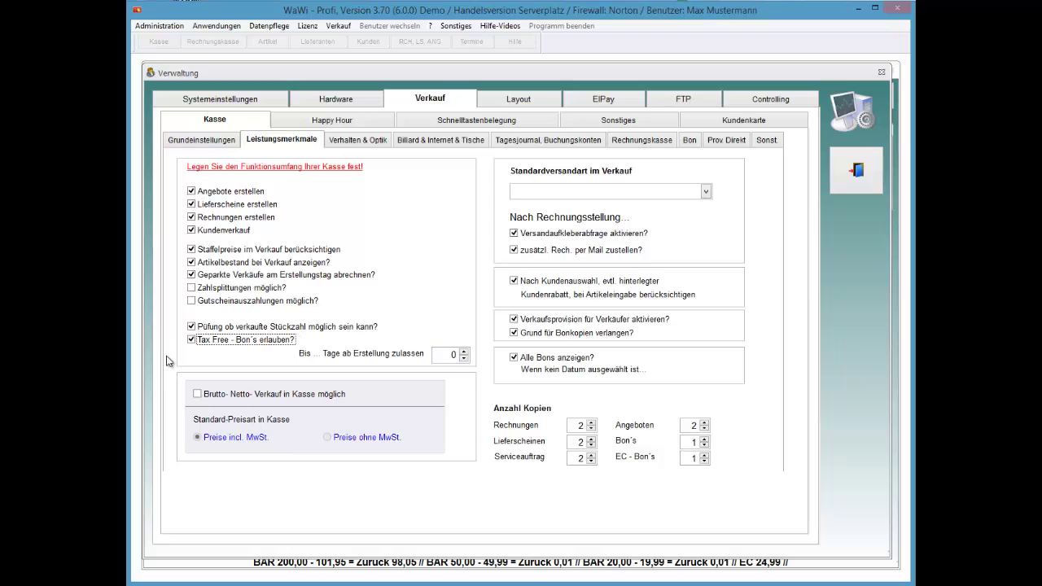
{"action": "key", "text": "Tab"}
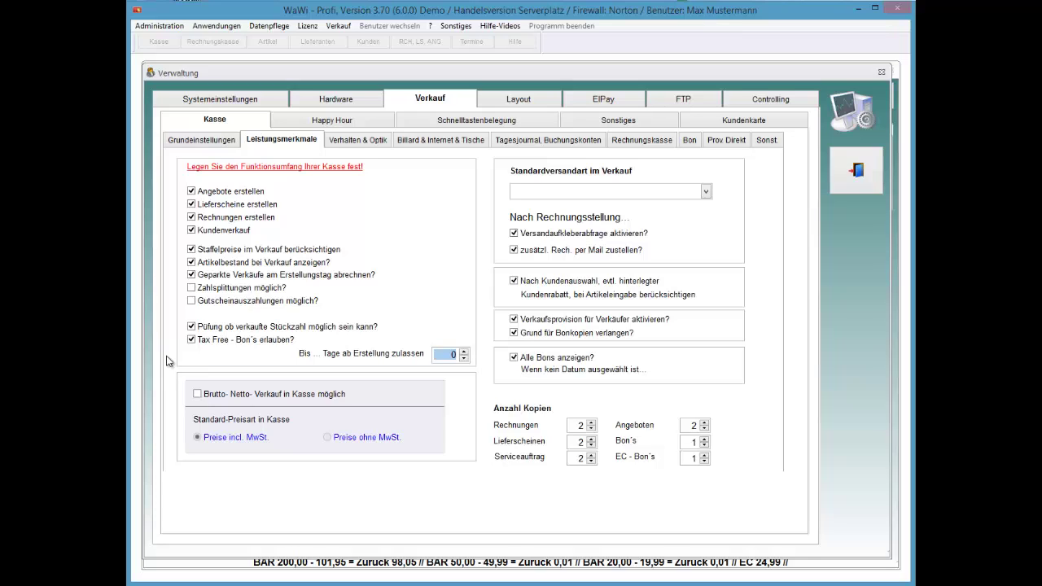
{"action": "type", "text": "60"}
{"action": "key", "text": "Escape"}
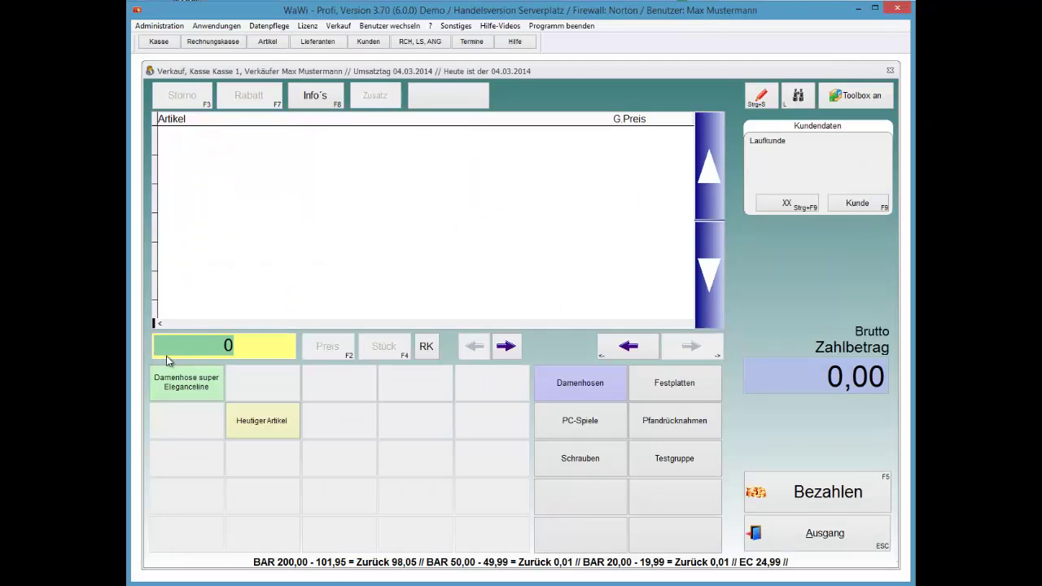
Step: Check the Tax Free option in the register's receipt copies, then close them and exit the register
{"action": "key", "text": "b"}
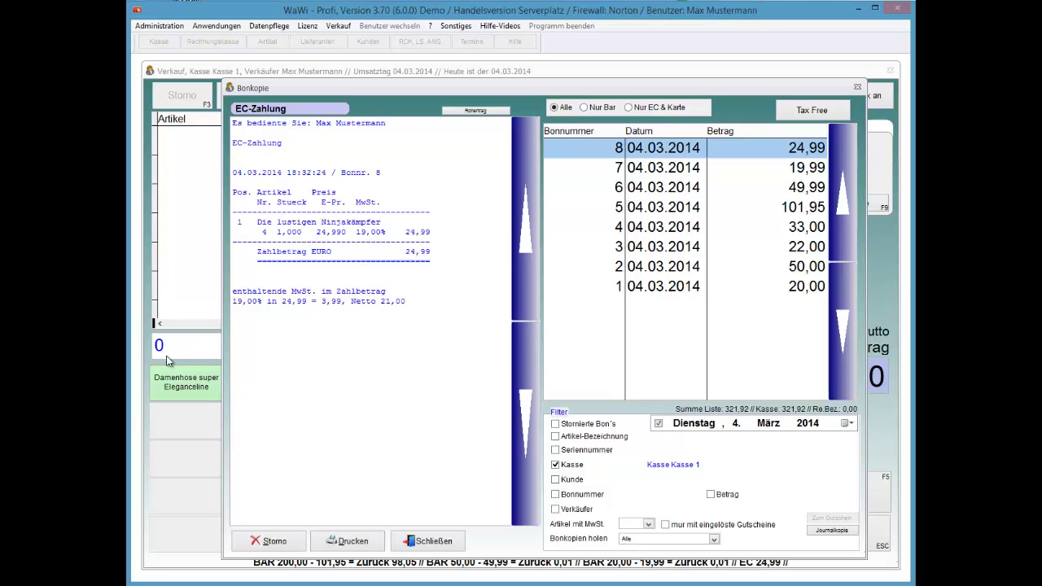
{"action": "key", "text": "Escape"}
{"action": "key", "text": "Escape"}
{"action": "key", "text": "Escape"}
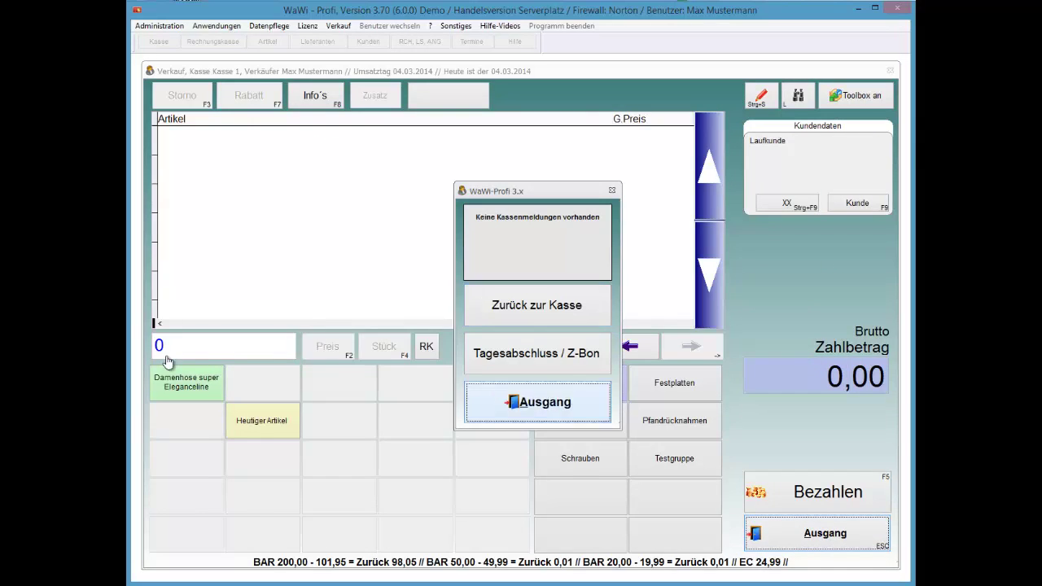
Step: Examine several receipts and the Tax Free option in the Bonkopien opened from the start menu, then close the window
{"action": "key", "text": "Up"}
{"action": "key", "text": "Up"}
{"action": "key", "text": "Return"}
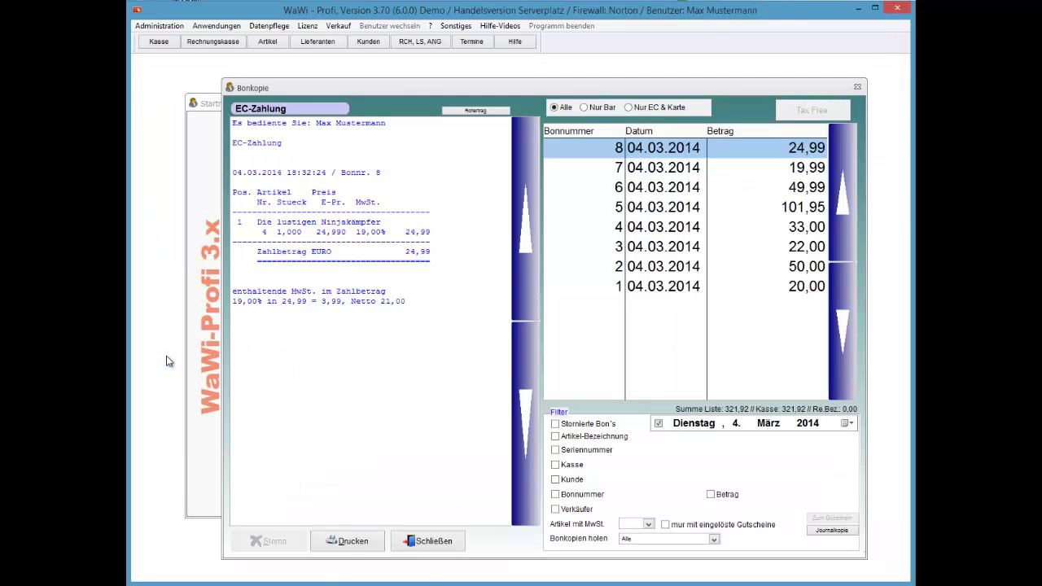
{"action": "key", "text": "Down"}
{"action": "key", "text": "Down"}
{"action": "key", "text": "Down"}
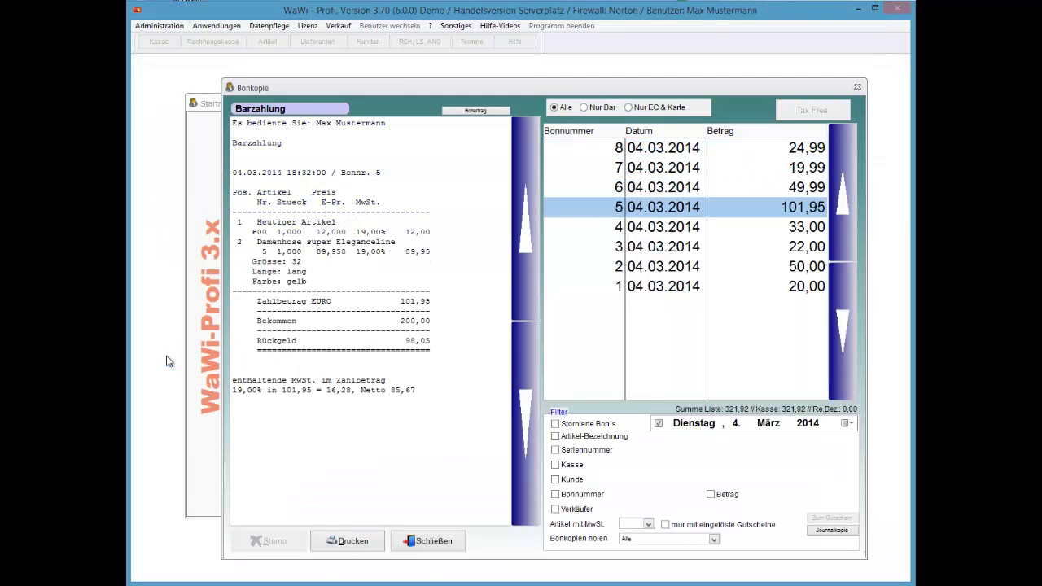
{"action": "key", "text": "Up"}
{"action": "key", "text": "Up"}
{"action": "key", "text": "Up"}
{"action": "key", "text": "Down"}
{"action": "key", "text": "Down"}
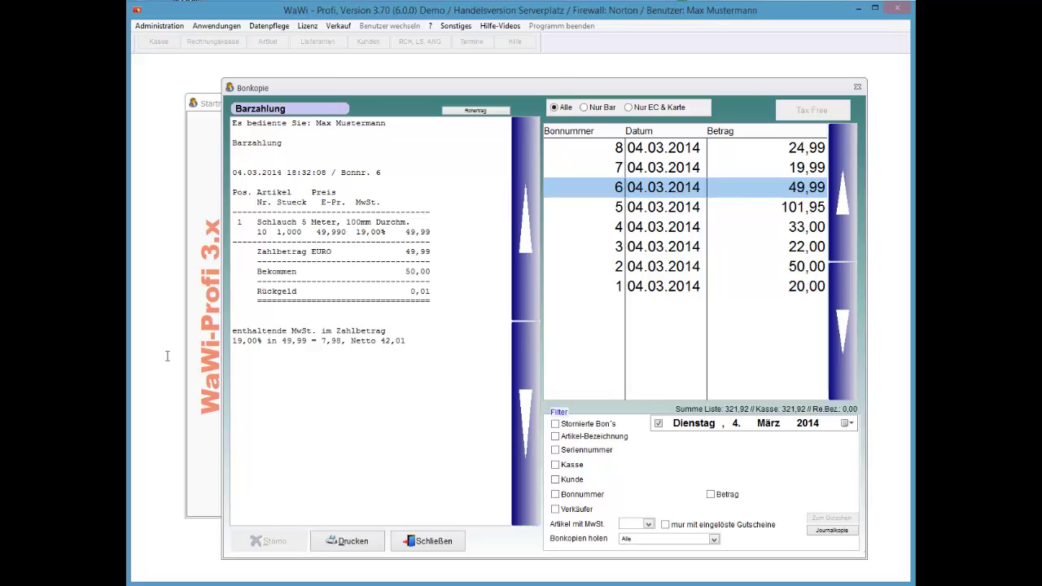
{"action": "key", "text": "Escape"}
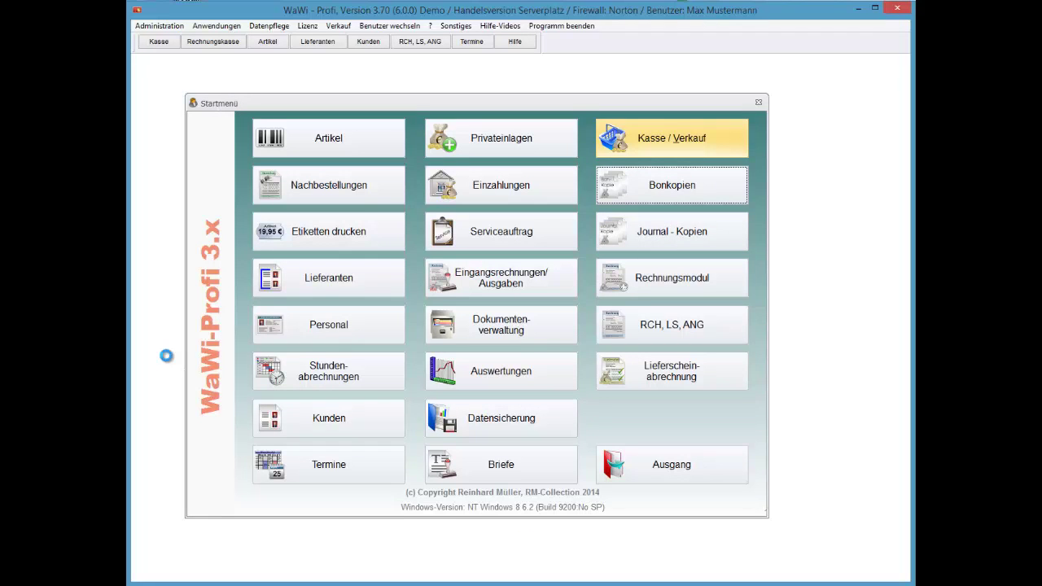
Step: Reopen the register and select receipt 6 over 49,99 in its receipt copies
{"action": "key", "text": "Return"}
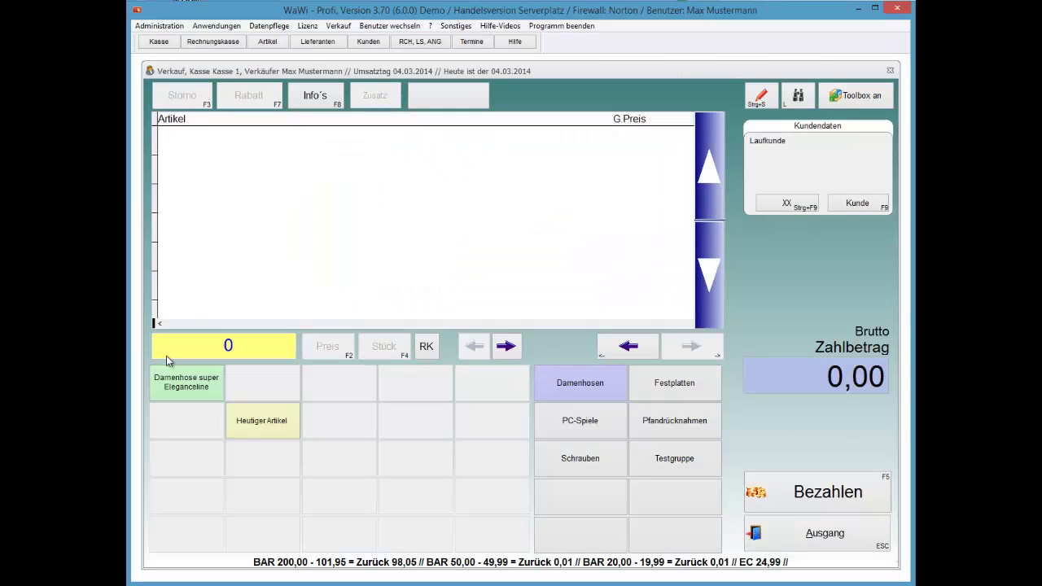
{"action": "key", "text": "F8"}
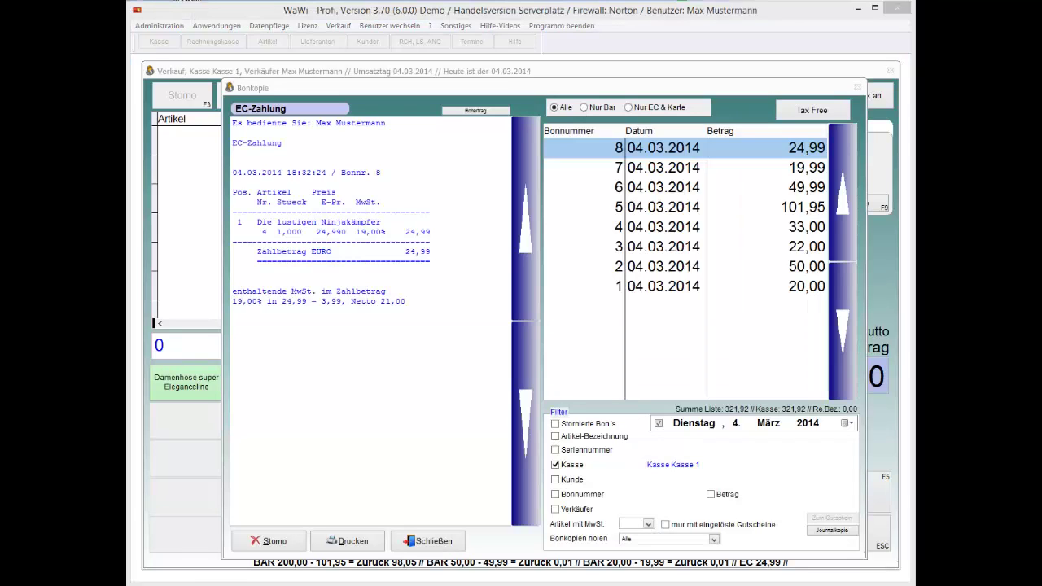
{"action": "left_click", "coordinate": [613, 188]}
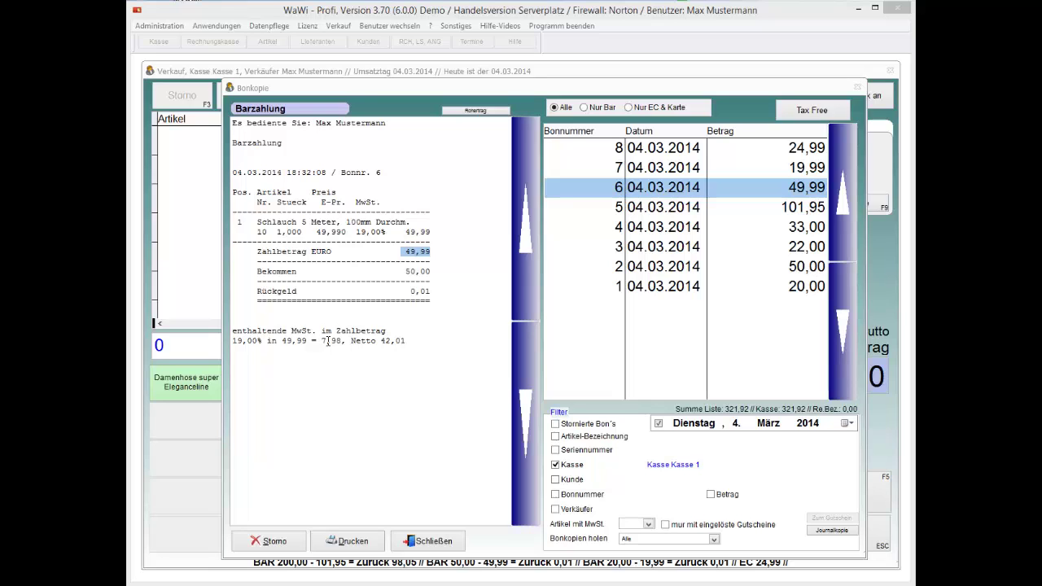
{"action": "left_click", "coordinate": [649, 189]}
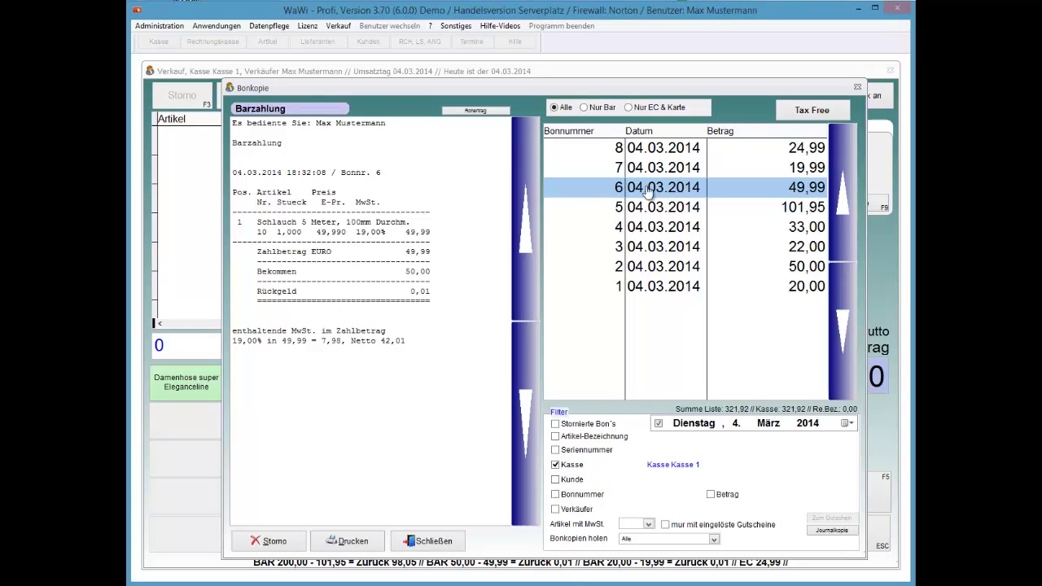
Step: Create a Tax Free receipt for the selected receipt, acknowledge the customer payout and close the receipt copies
{"action": "key", "text": "Tab"}
{"action": "key", "text": "Return"}
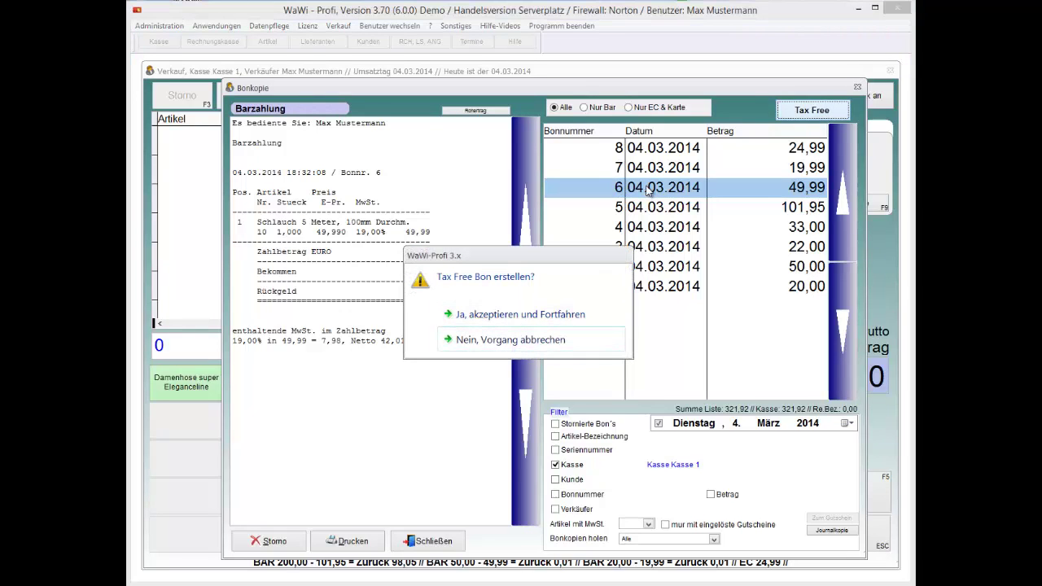
{"action": "key", "text": "Up"}
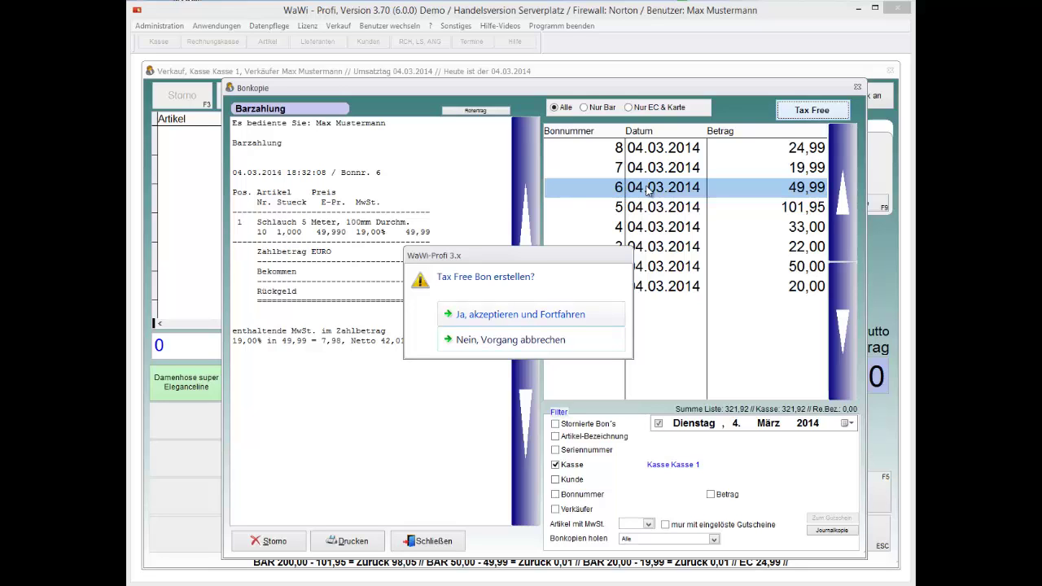
{"action": "key", "text": "Return"}
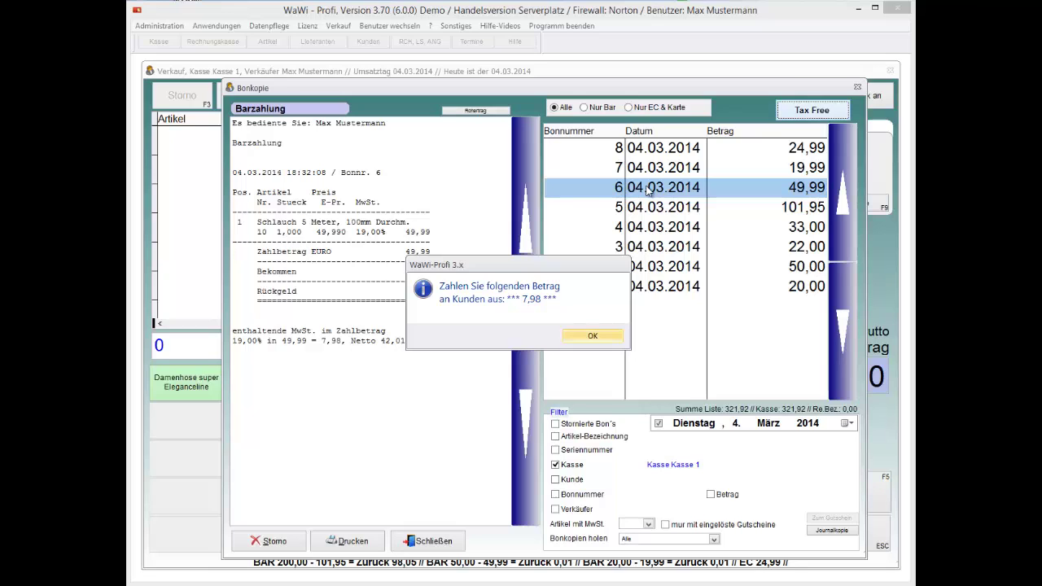
{"action": "key", "text": "Return"}
{"action": "key", "text": "Escape"}
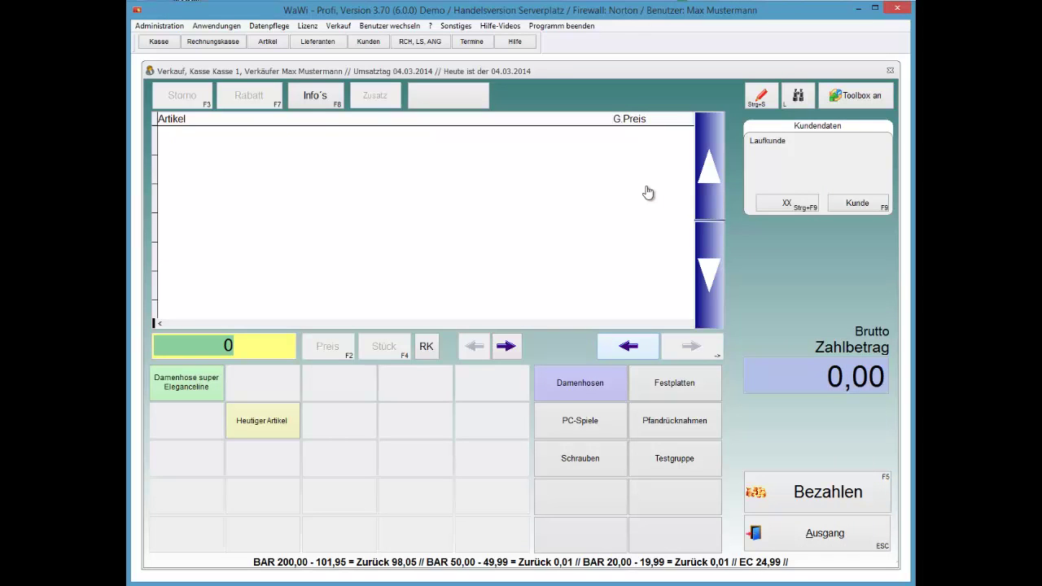
Step: Reopen the register's receipt copies and examine the VAT amount contained in original receipt 6
{"action": "left_click", "coordinate": [649, 192]}
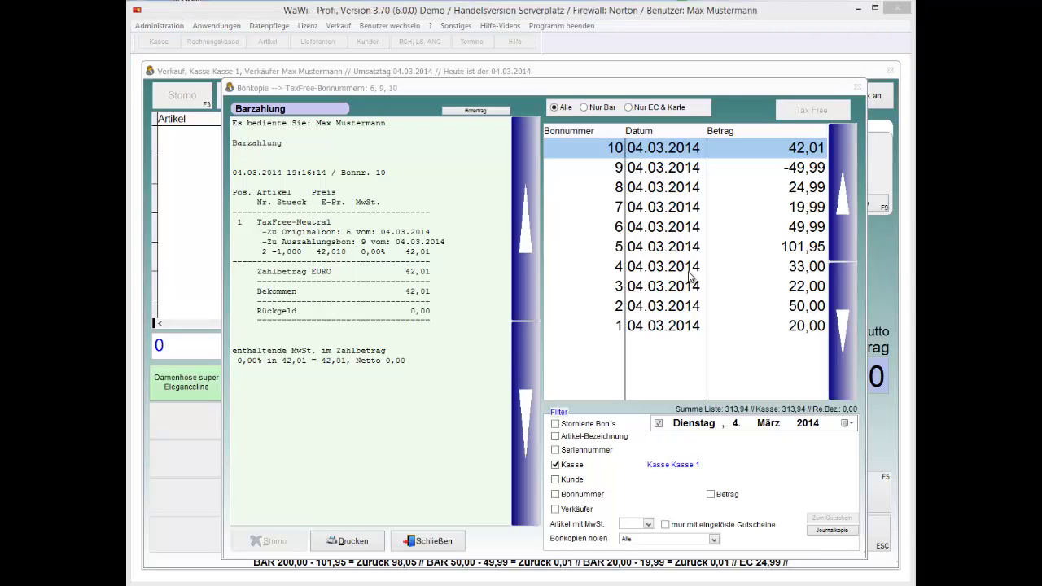
{"action": "left_click", "coordinate": [660, 232]}
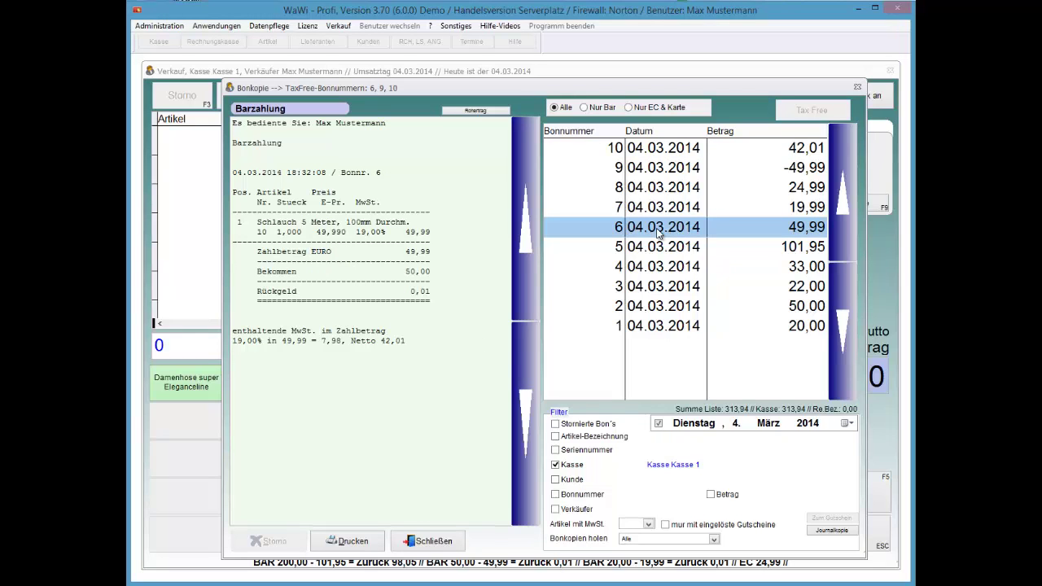
{"action": "left_click_drag", "start_coordinate": [321, 340], "coordinate": [342, 341]}
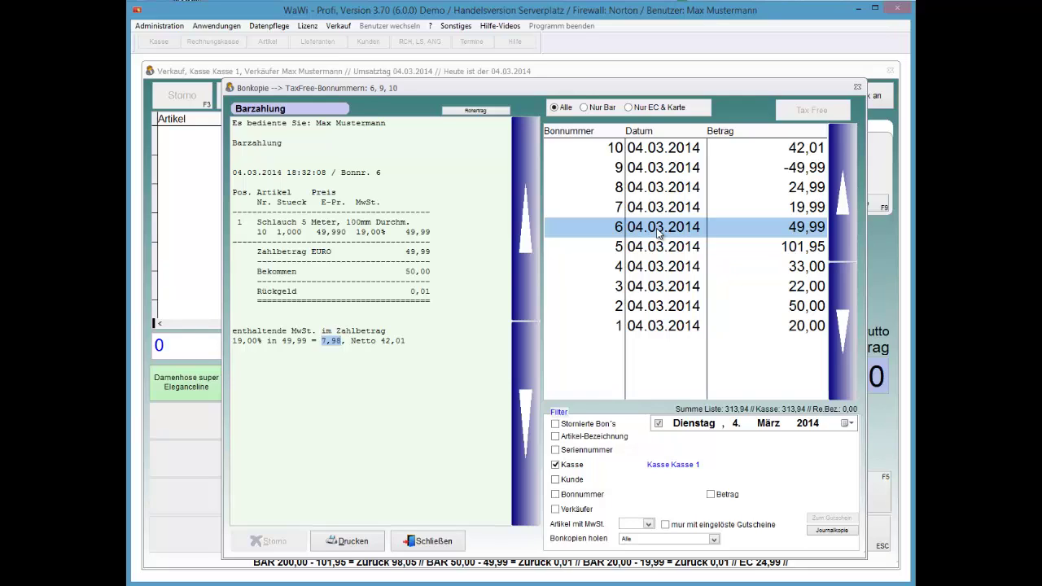
Step: Compare the TaxFree-Gegenbuchung on receipt 9 with original receipt 6, checking its tax rate and line amount
{"action": "key", "text": "Up"}
{"action": "key", "text": "Up"}
{"action": "key", "text": "Up"}
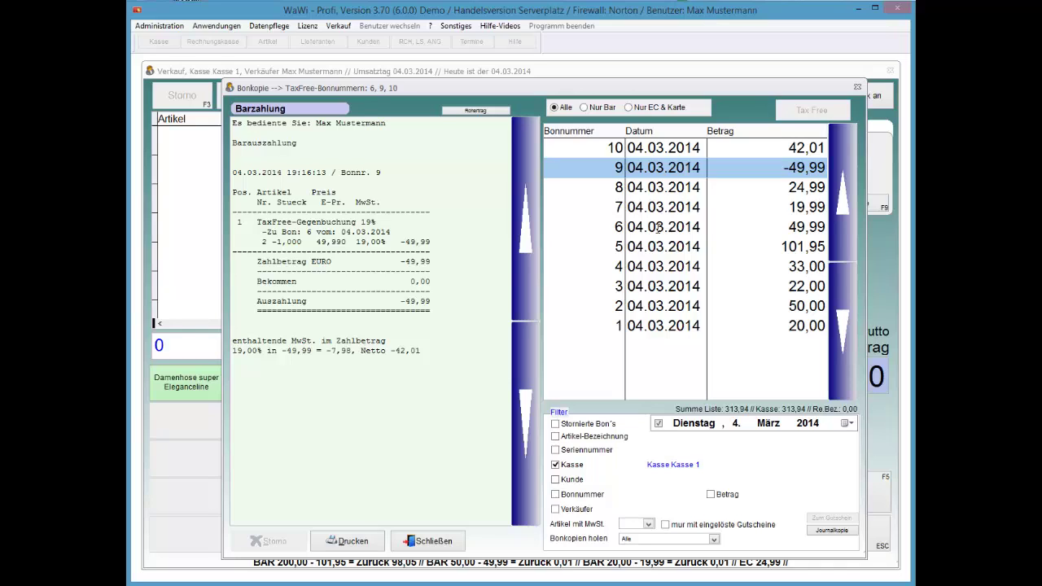
{"action": "double_click", "coordinate": [368, 222]}
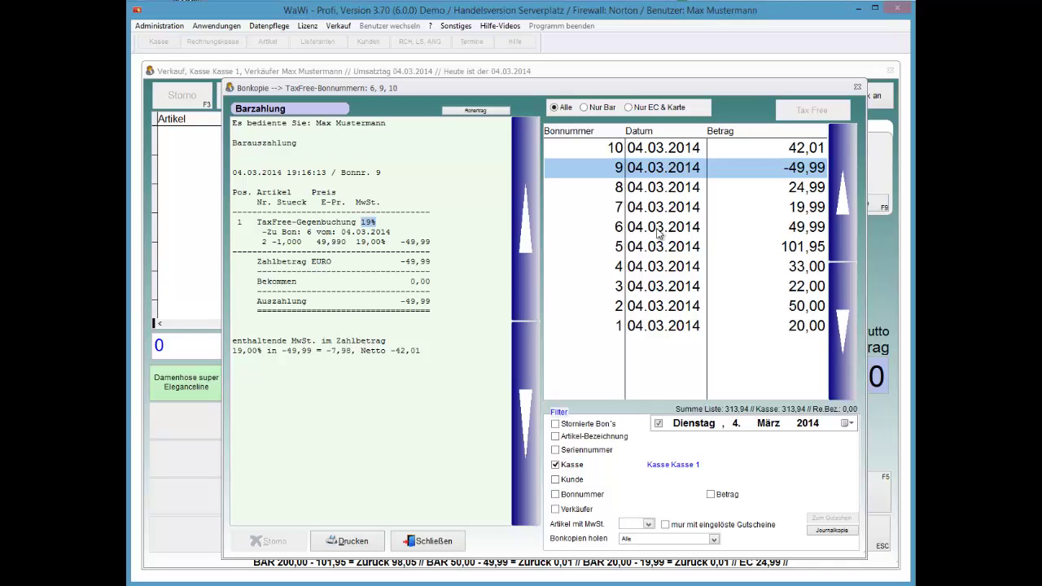
{"action": "left_click", "coordinate": [660, 232]}
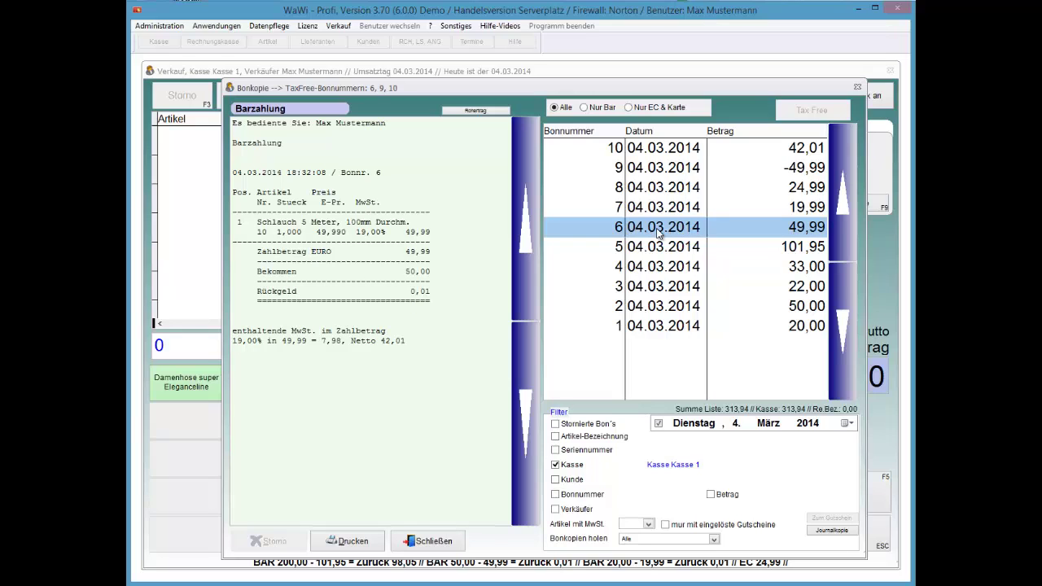
{"action": "scroll", "coordinate": [657, 230], "scroll_direction": "up", "scroll_amount": 1}
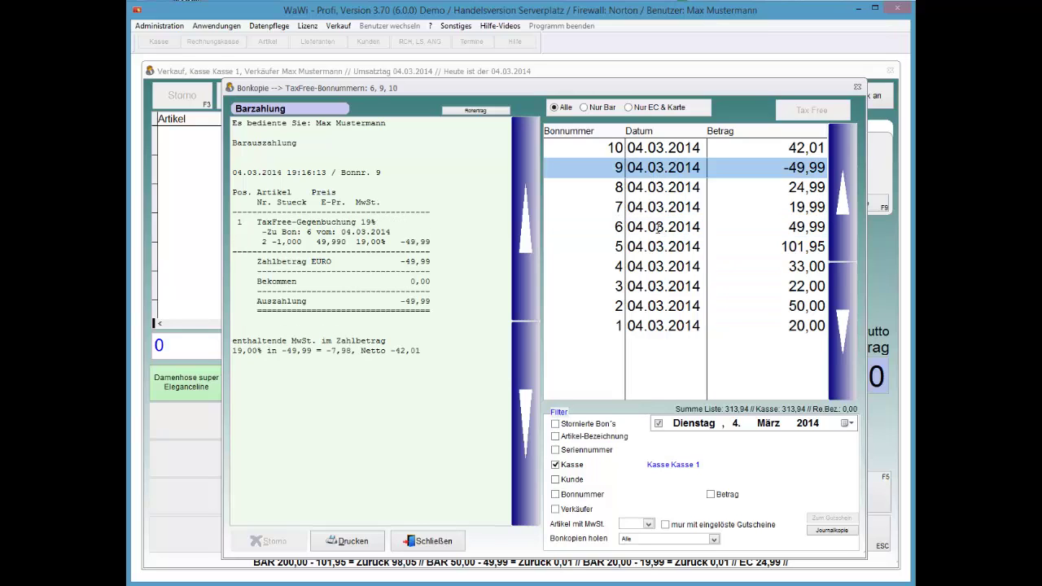
{"action": "key", "text": "shift+End"}
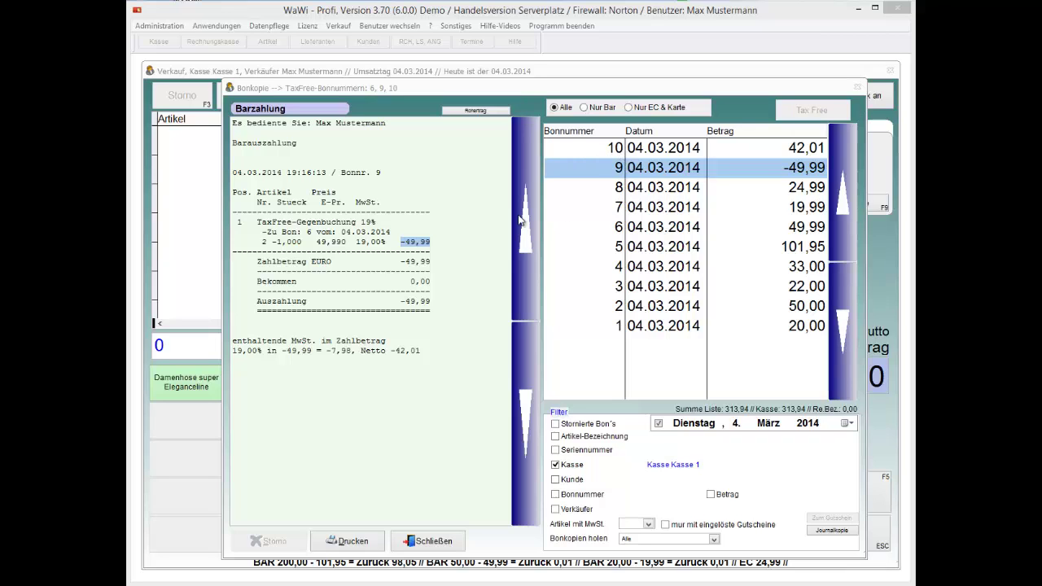
Step: Highlight the TaxFree-Gegenbuchung item lines on receipt 9 to examine their reference to the original receipt
{"action": "left_click", "coordinate": [236, 222]}
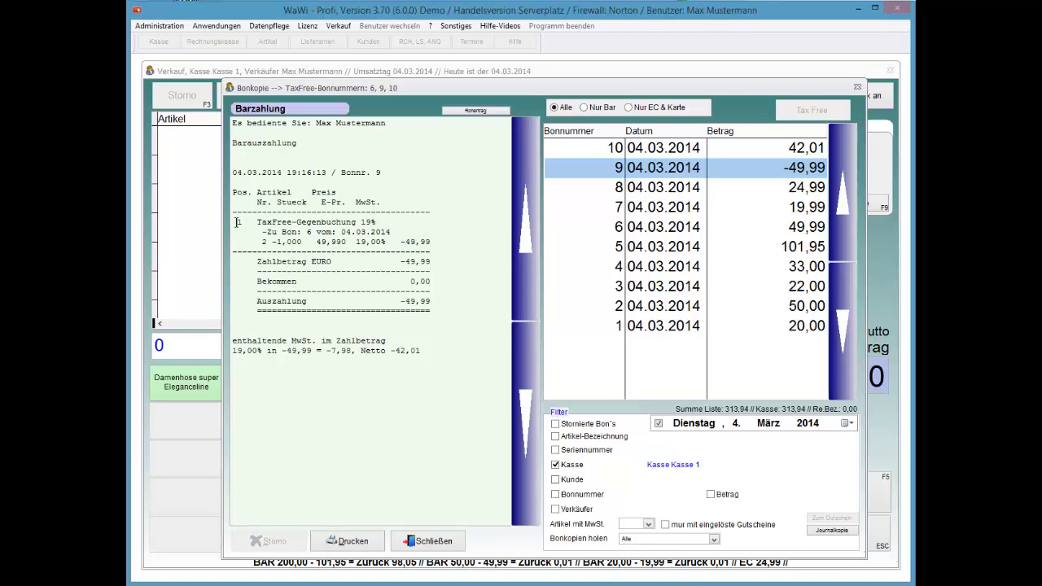
{"action": "key", "text": "shift+Down"}
{"action": "key", "text": "shift+Down"}
{"action": "left_click", "coordinate": [237, 222]}
{"action": "key", "text": "shift+Right"}
{"action": "key", "text": "shift+Right"}
{"action": "key", "text": "shift+Right"}
{"action": "key", "text": "shift+Right"}
{"action": "key", "text": "shift+Right"}
{"action": "key", "text": "shift+Right"}
{"action": "key", "text": "shift+Right"}
{"action": "key", "text": "shift+Right"}
{"action": "key", "text": "shift+Right"}
{"action": "key", "text": "shift+End"}
Step: Review original receipt 6 again and return to the counter-booking on receipt 9
{"action": "key", "text": "Down"}
{"action": "key", "text": "Down"}
{"action": "key", "text": "Down"}
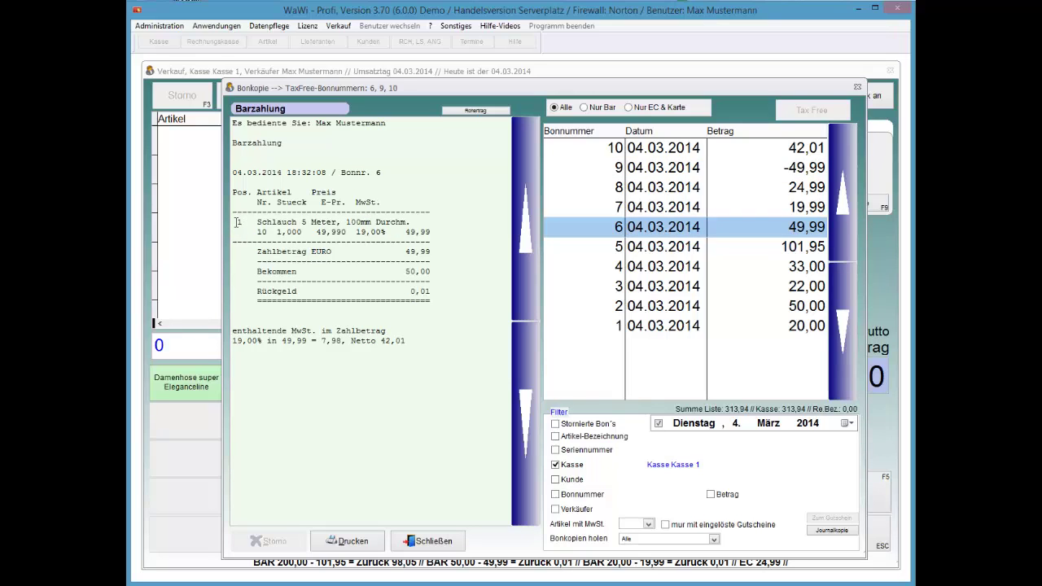
{"action": "key", "text": "Up"}
{"action": "key", "text": "Up"}
{"action": "key", "text": "Up"}
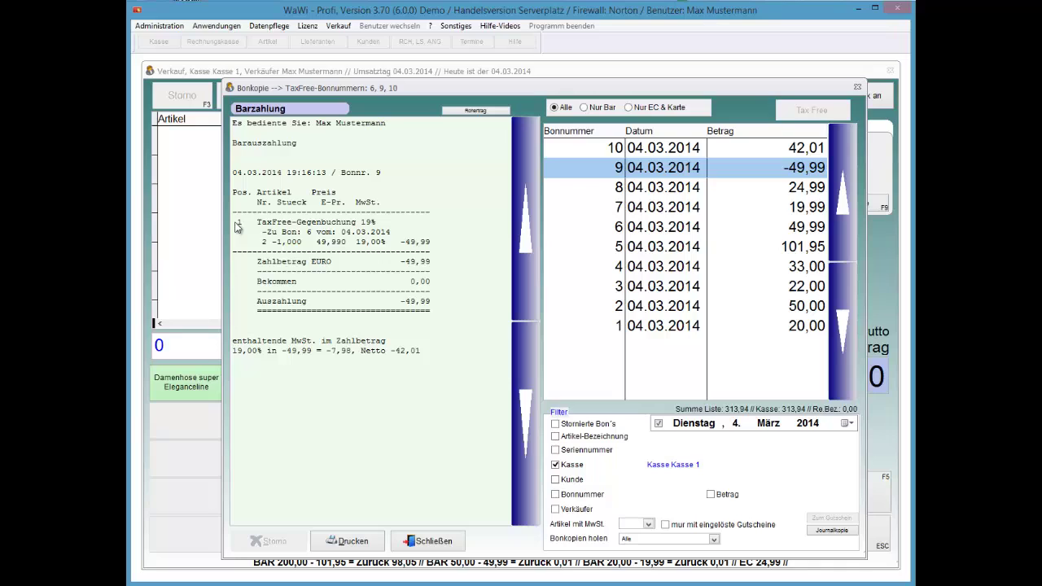
Step: Examine the TaxFree-Neutral booking on receipt 10, highlighting its two receipt references, item line and tax rate
{"action": "key", "text": "Up"}
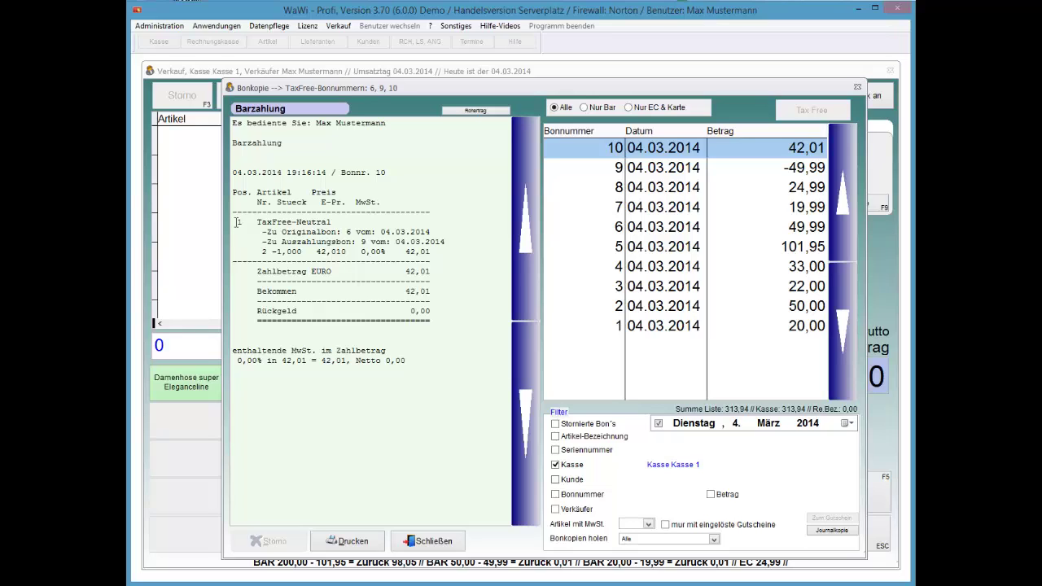
{"action": "triple_click", "coordinate": [237, 225]}
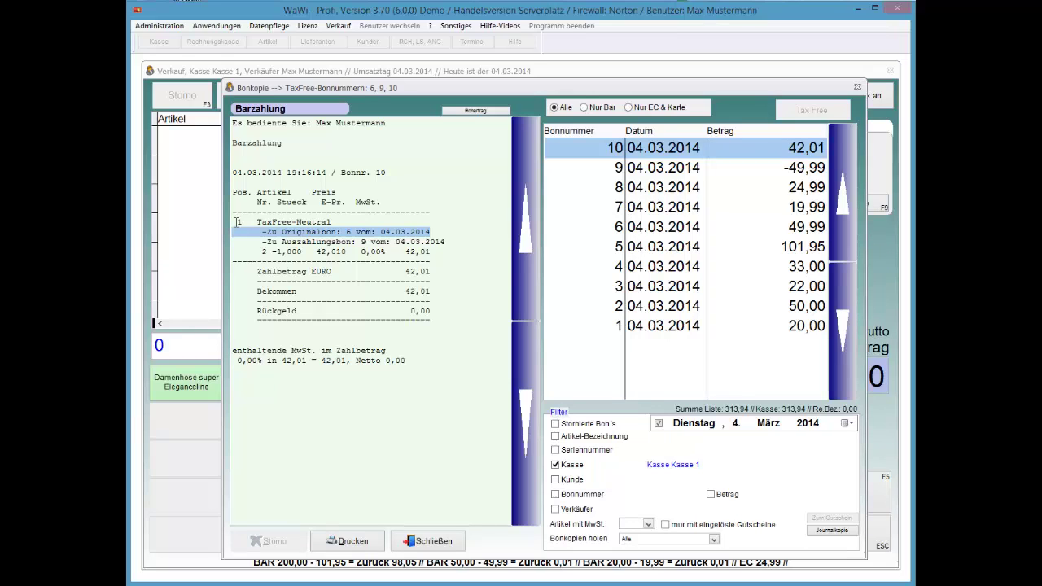
{"action": "key", "text": "Down"}
{"action": "key", "text": "shift+Down"}
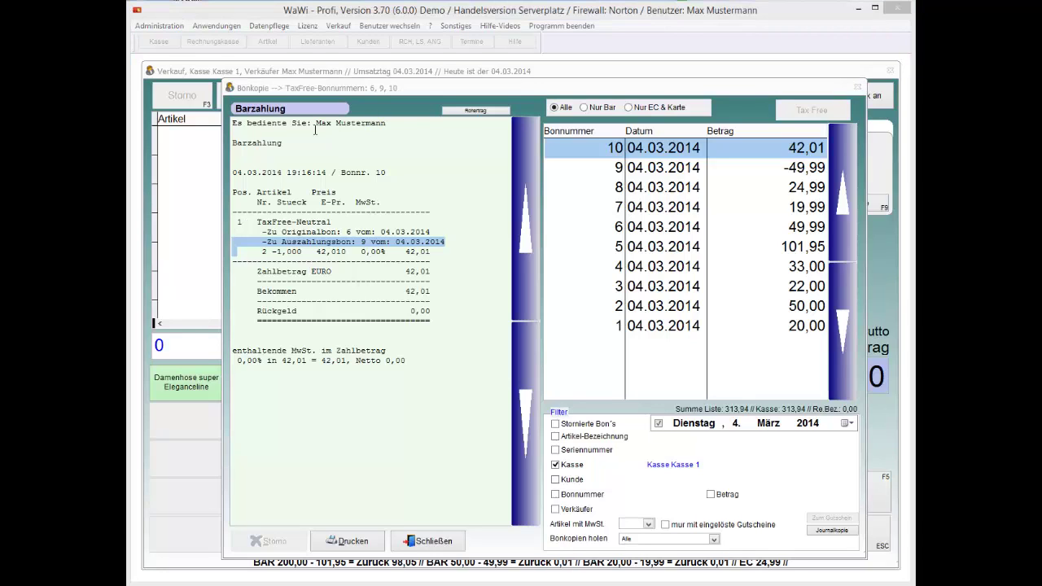
{"action": "left_click", "coordinate": [306, 261]}
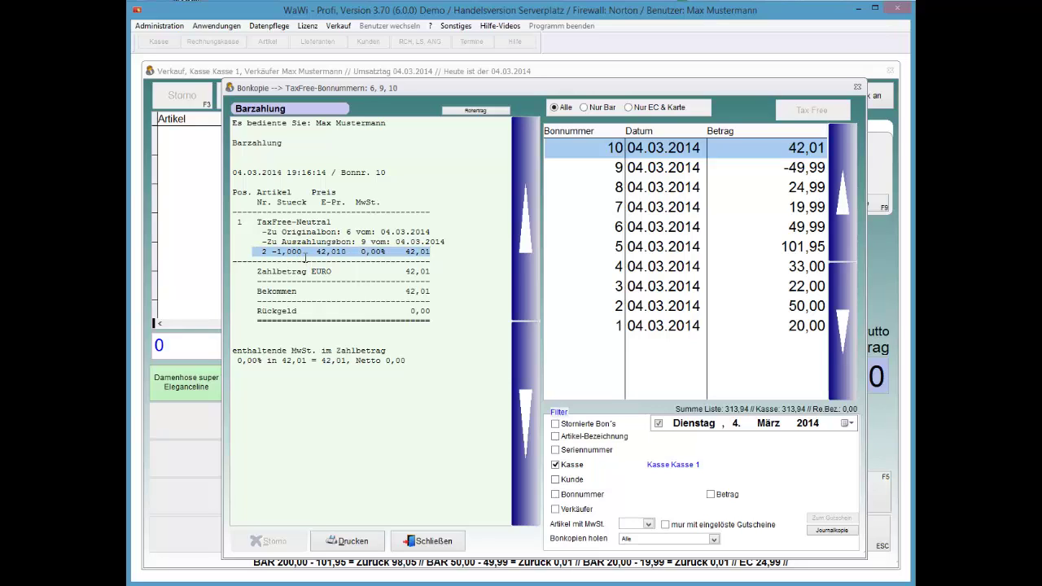
{"action": "left_click", "coordinate": [345, 252]}
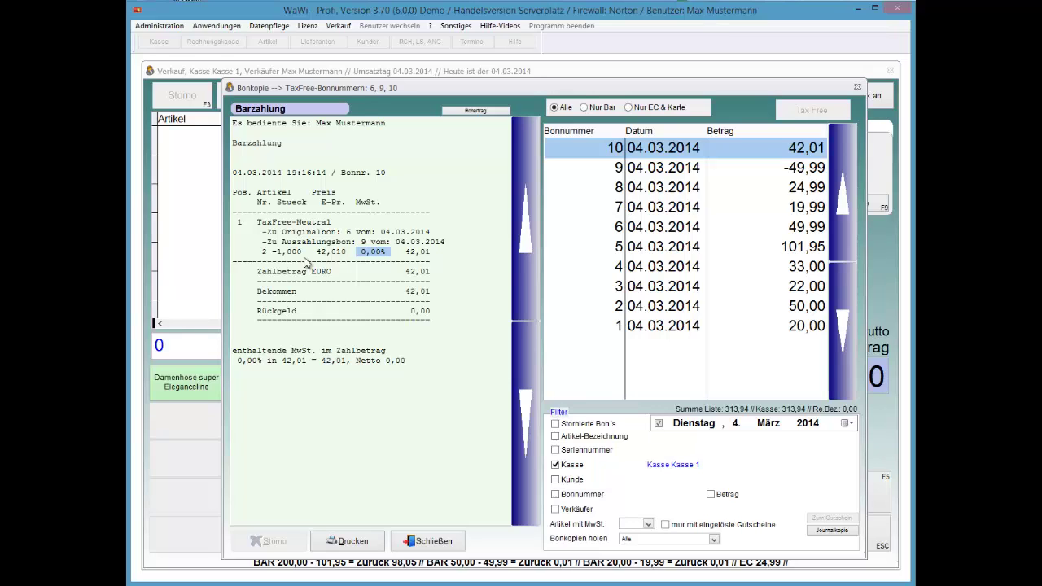
Step: Return to receipt 9 and highlight the VAT amount contained in the counter-booking
{"action": "key", "text": "Down"}
{"action": "key", "text": "Down"}
{"action": "key", "text": "Down"}
{"action": "key", "text": "Down"}
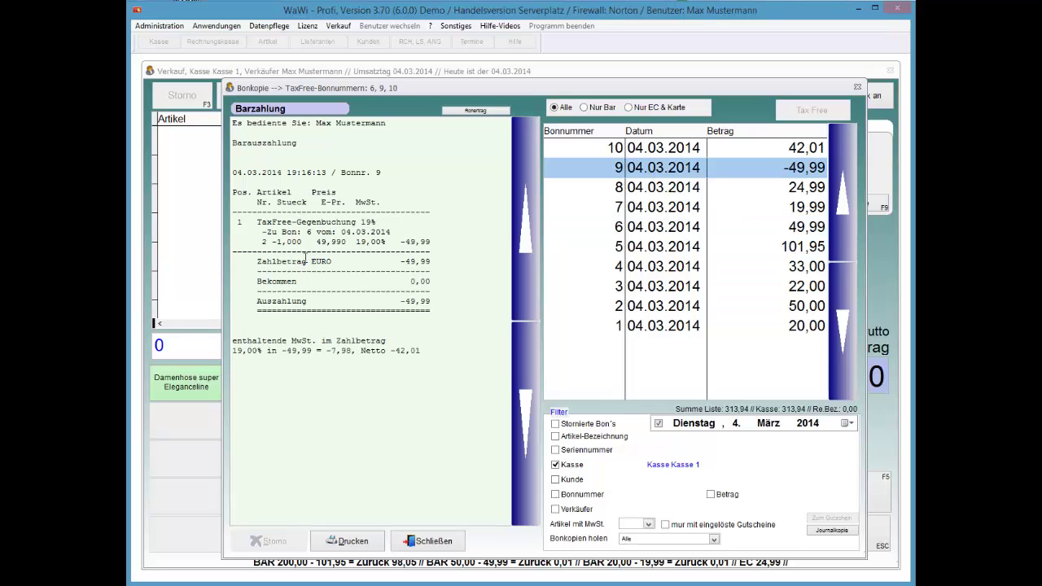
{"action": "key", "text": "shift+Right"}
{"action": "key", "text": "shift+Right"}
{"action": "key", "text": "shift+Right"}
{"action": "key", "text": "shift+Right"}
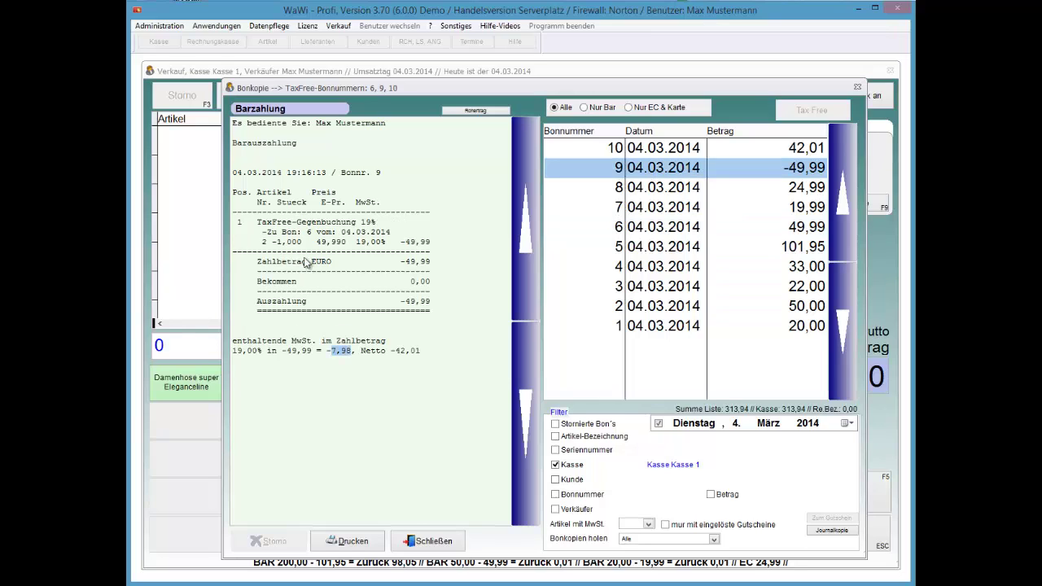